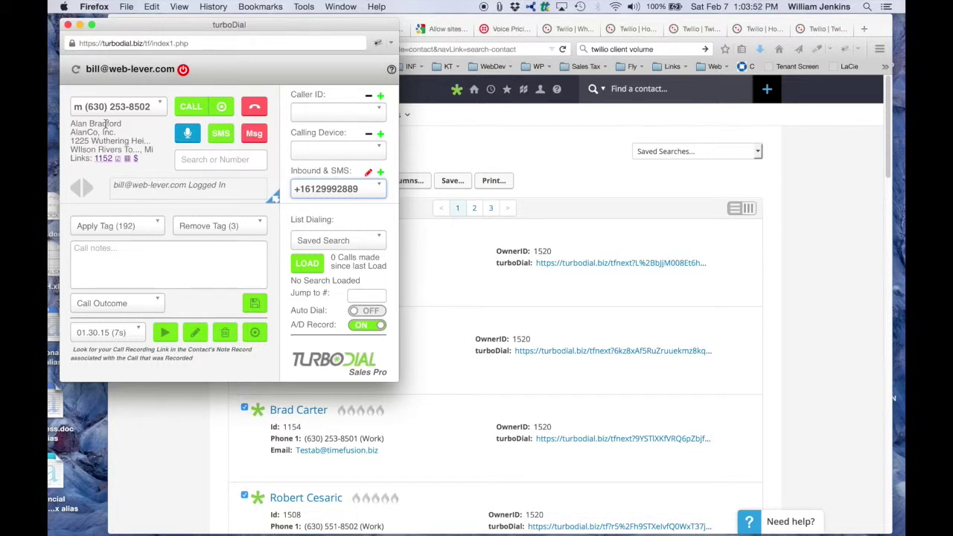
Step: Choose the contact's mobile number in turboDial and open the SMS conversation window
{"action": "left_click", "coordinate": [159, 107]}
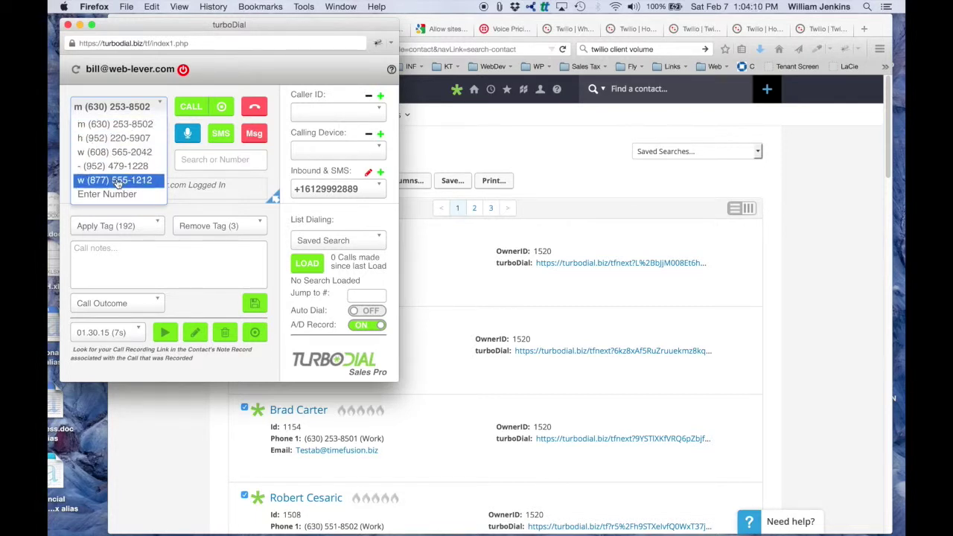
{"action": "left_click", "coordinate": [84, 125]}
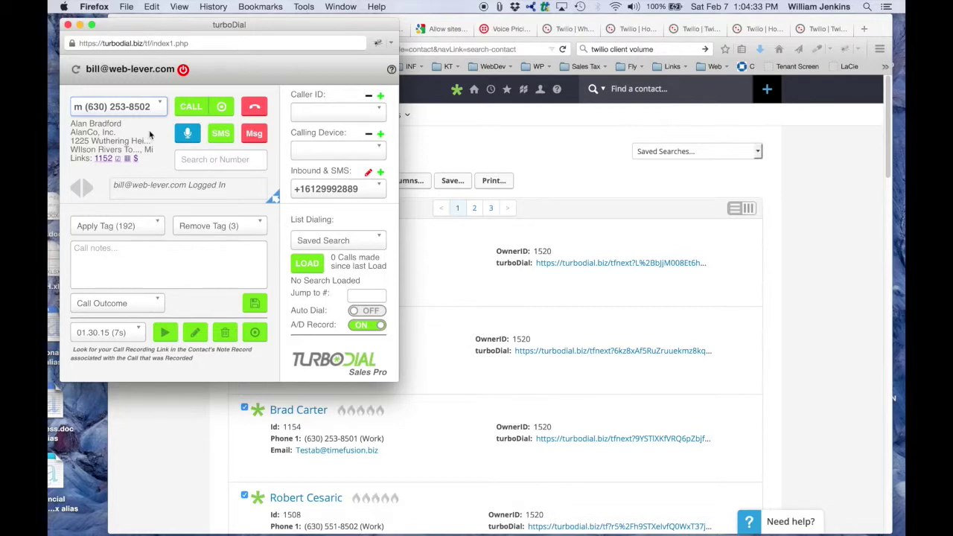
{"action": "left_click", "coordinate": [221, 136]}
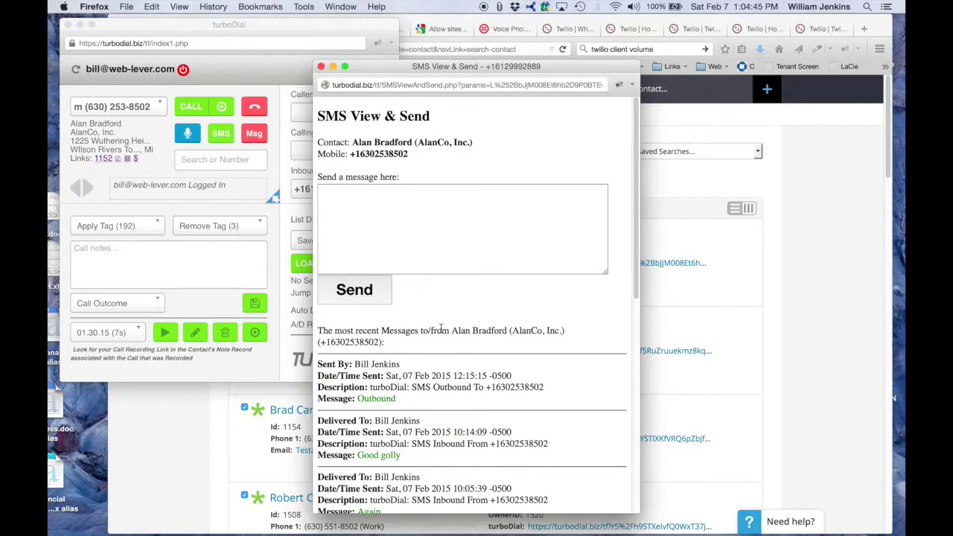
Step: Review the contact's recent SMS history, checking which messages are outbound and which are inbound
{"action": "scroll", "coordinate": [441, 328], "scroll_direction": "down", "scroll_amount": 3}
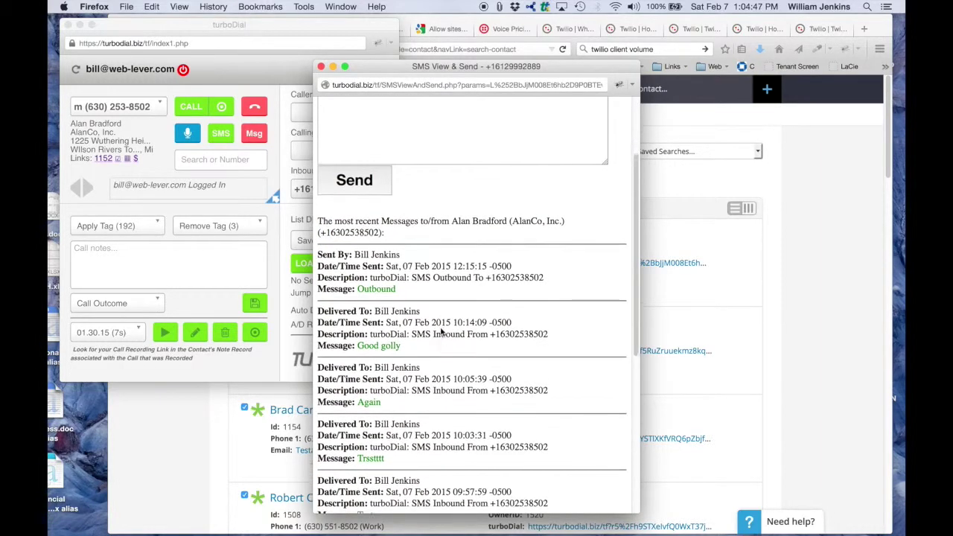
{"action": "scroll", "coordinate": [440, 329], "scroll_direction": "down", "scroll_amount": 2}
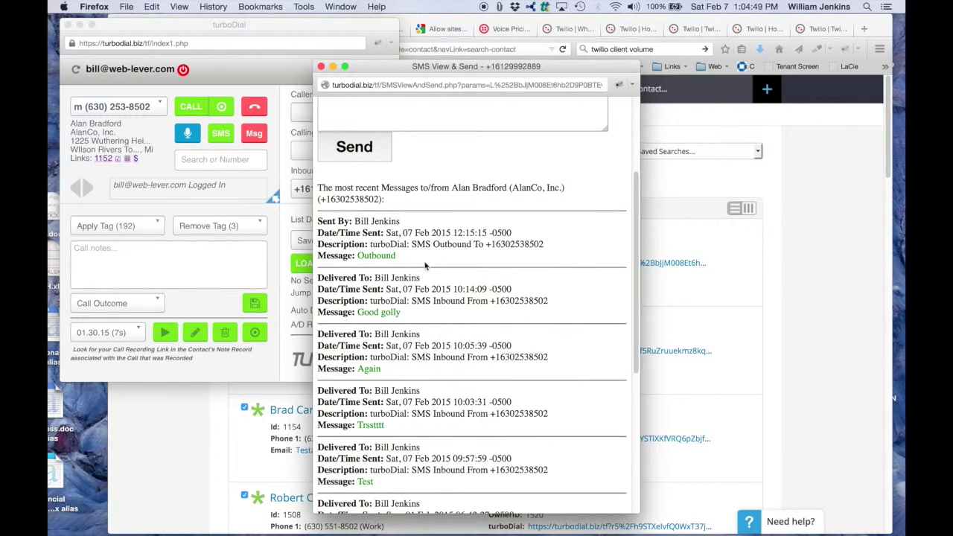
{"action": "scroll", "coordinate": [417, 260], "scroll_direction": "down", "scroll_amount": 2}
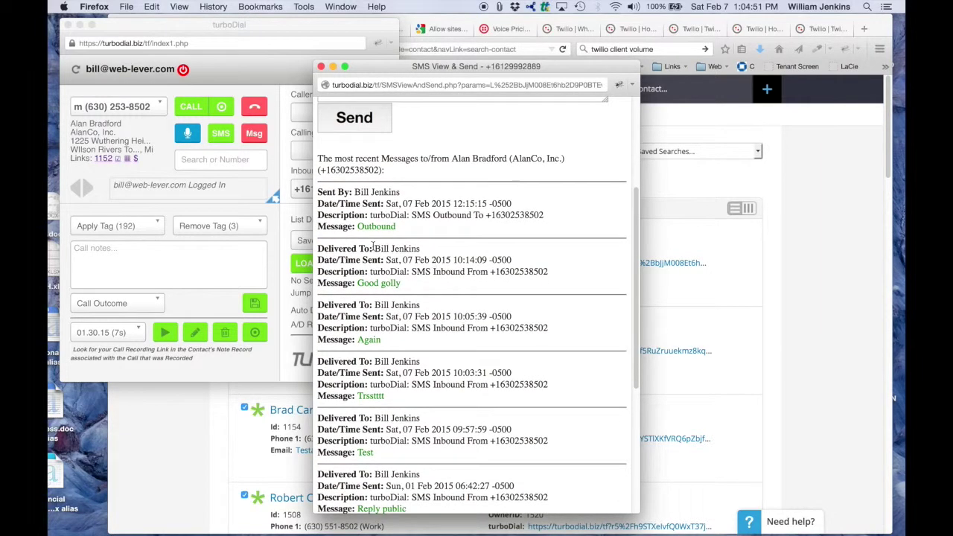
{"action": "scroll", "coordinate": [424, 222], "scroll_direction": "up", "scroll_amount": 1}
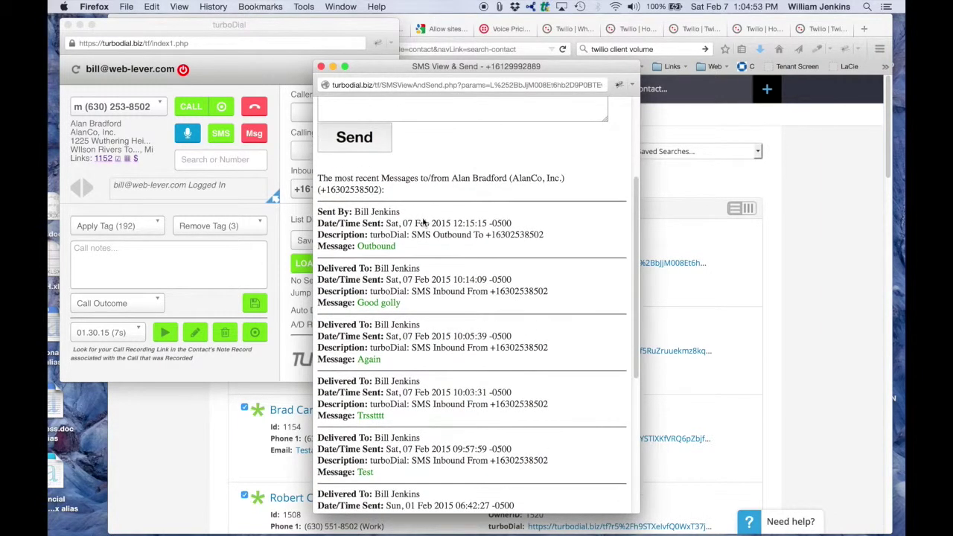
{"action": "double_click", "coordinate": [444, 234]}
{"action": "left_click", "coordinate": [450, 291]}
{"action": "double_click", "coordinate": [450, 292]}
{"action": "scroll", "coordinate": [437, 247], "scroll_direction": "up", "scroll_amount": 5}
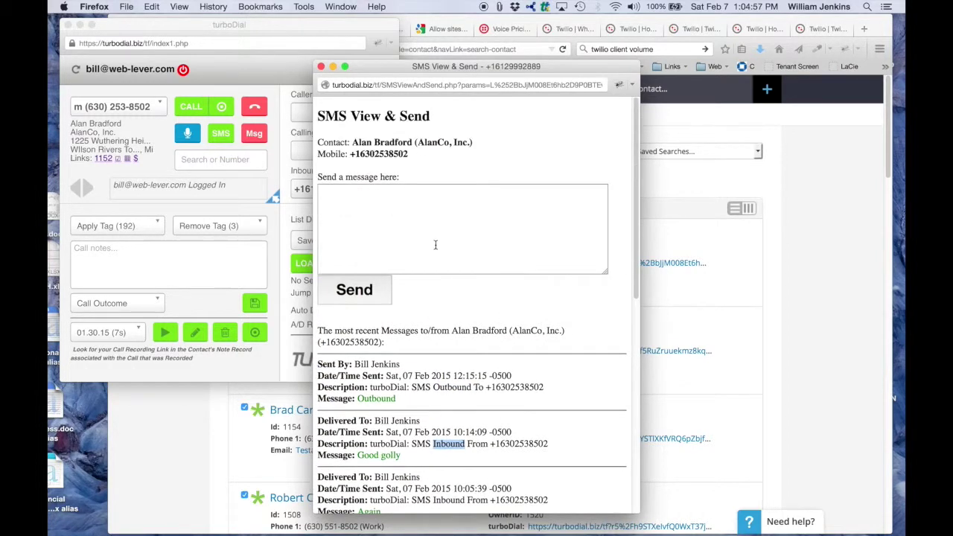
Step: Send the contact a personally greeted and signed SMS saying "I can get you a good discount on red widgets this week!" from Widget Inc
{"action": "left_click", "coordinate": [387, 221]}
{"action": "type", "text": "Hi Alan"}
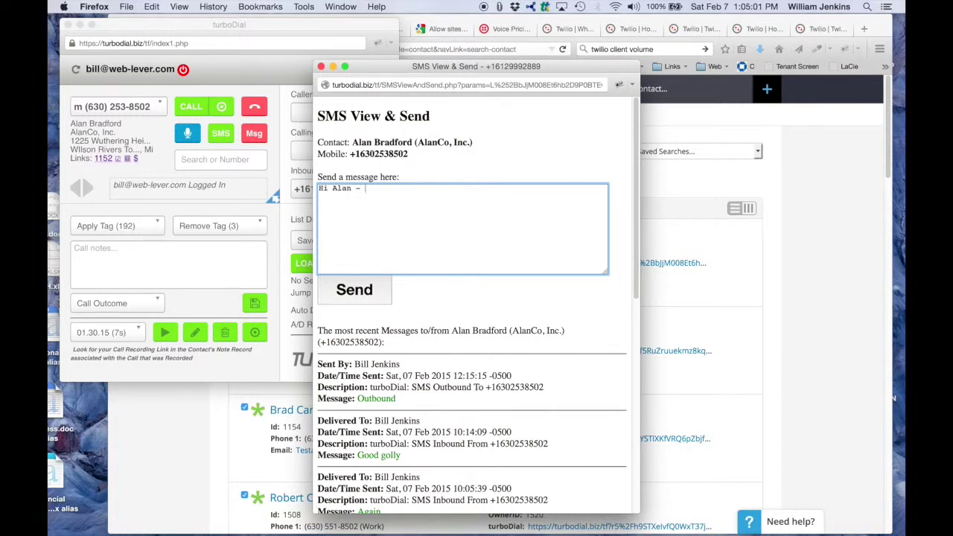
{"action": "type", "text": " - I can get you a good discount on red wi"}
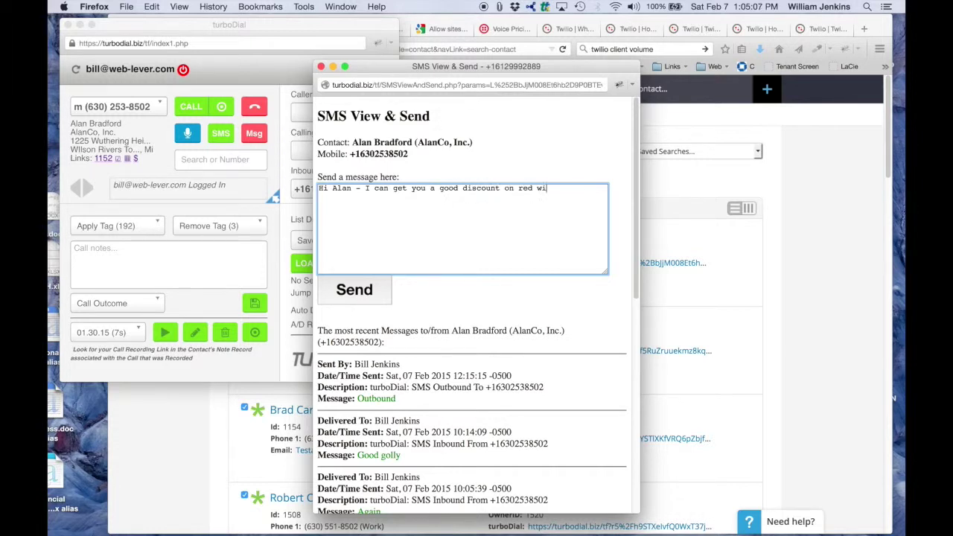
{"action": "type", "text": "dgets this week!  - Bill, from "}
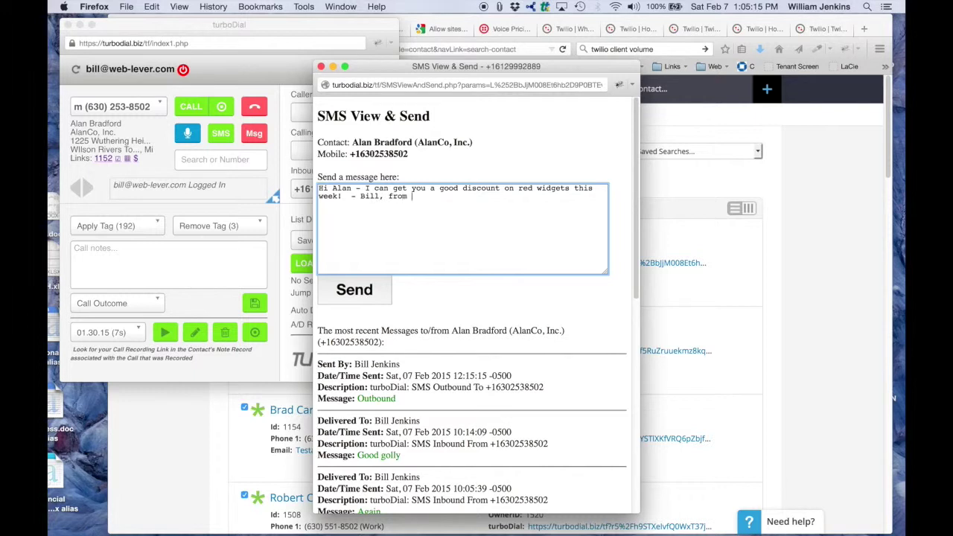
{"action": "type", "text": "Widget Inc."}
{"action": "left_click", "coordinate": [351, 291]}
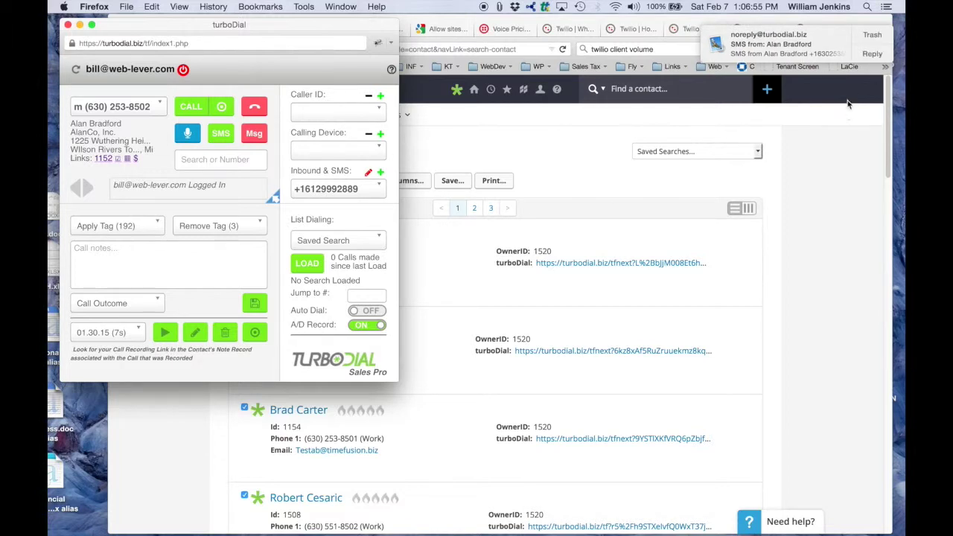
Step: Reply "OK, I'll hold one." through the reply link in the SMS notification e-mail in Mail, and close the reply page
{"action": "left_click", "coordinate": [775, 52]}
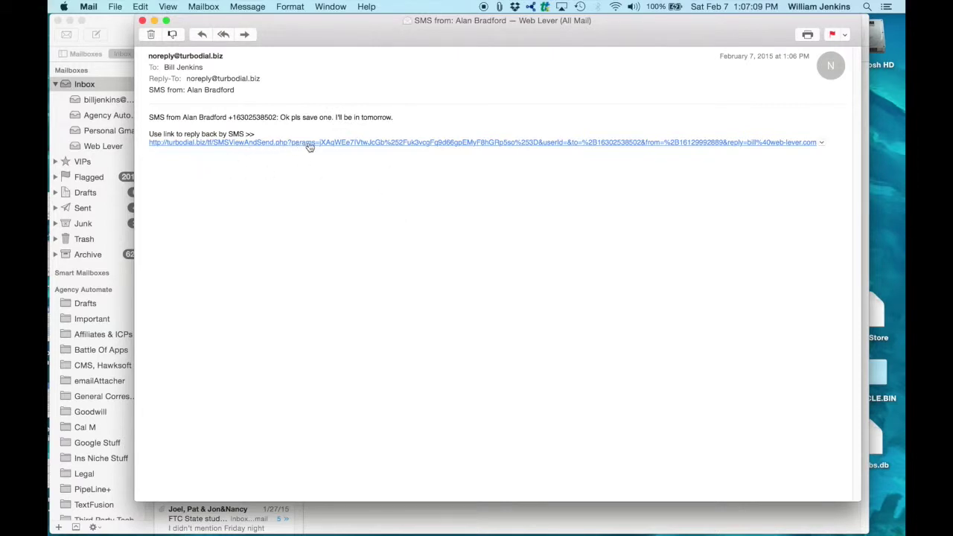
{"action": "left_click", "coordinate": [363, 143]}
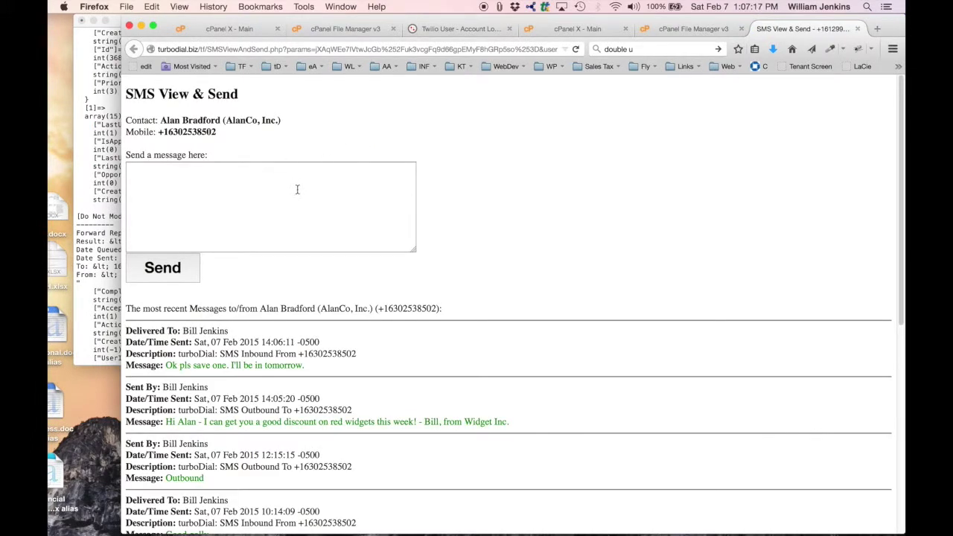
{"action": "left_click", "coordinate": [297, 190]}
{"action": "type", "text": "OK, I'll hold one."}
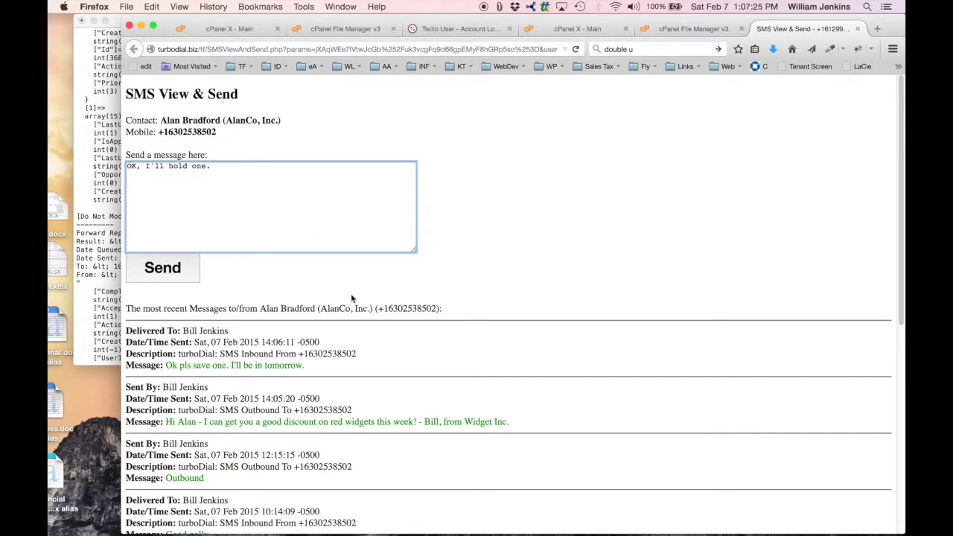
{"action": "scroll", "coordinate": [350, 293], "scroll_direction": "down", "scroll_amount": 1}
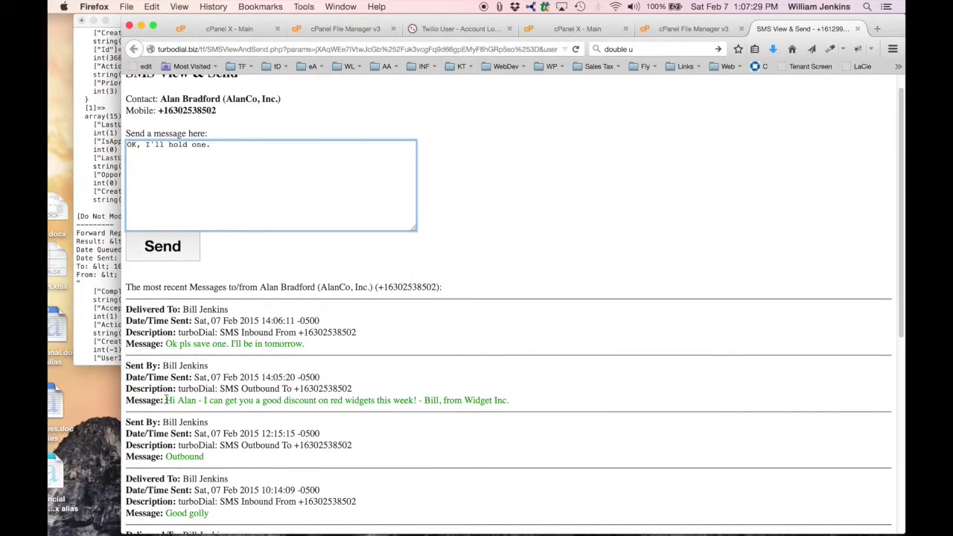
{"action": "scroll", "coordinate": [482, 250], "scroll_direction": "up", "scroll_amount": 1}
{"action": "left_click", "coordinate": [173, 271]}
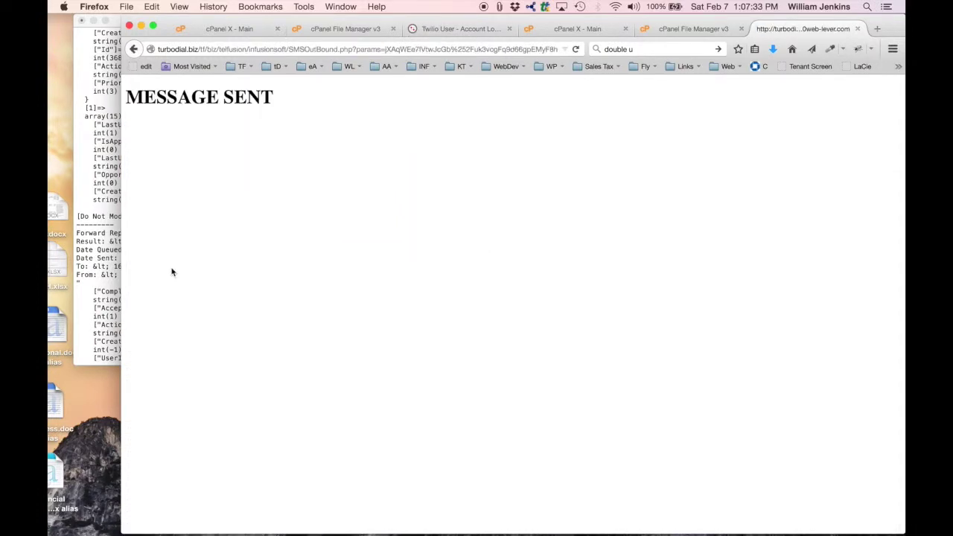
{"action": "left_click", "coordinate": [858, 28]}
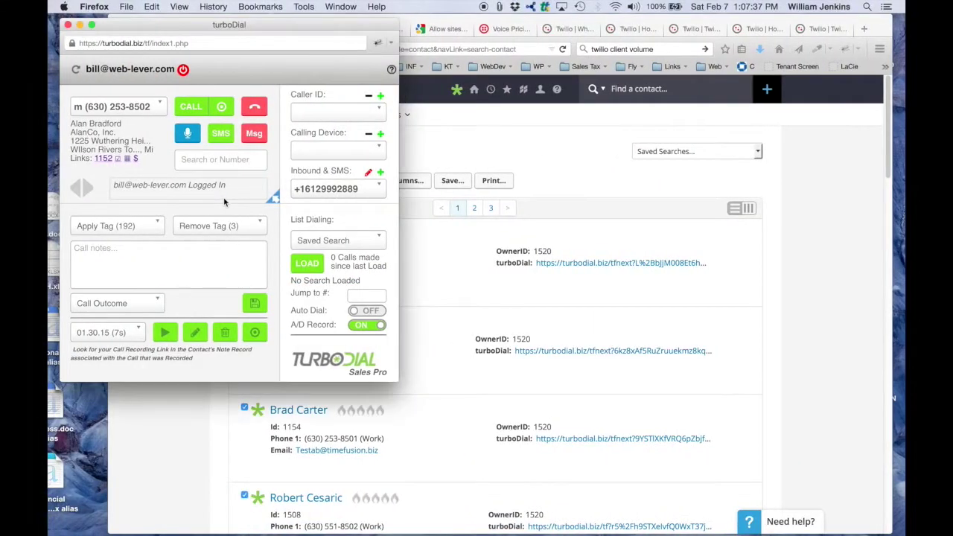
Step: Reopen the contact's SMS window from turboDial and review the latest messages in the conversation
{"action": "left_click", "coordinate": [221, 134]}
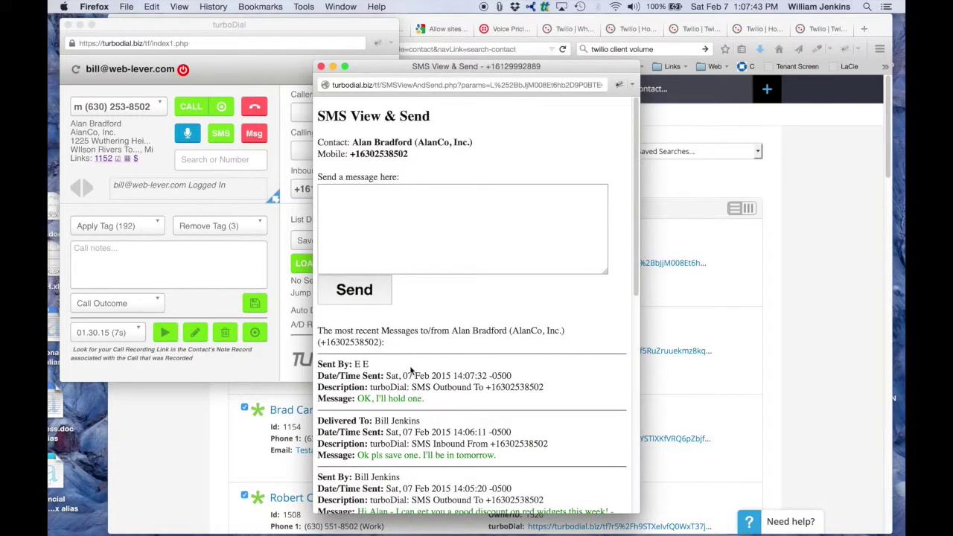
{"action": "scroll", "coordinate": [435, 369], "scroll_direction": "down", "scroll_amount": 1}
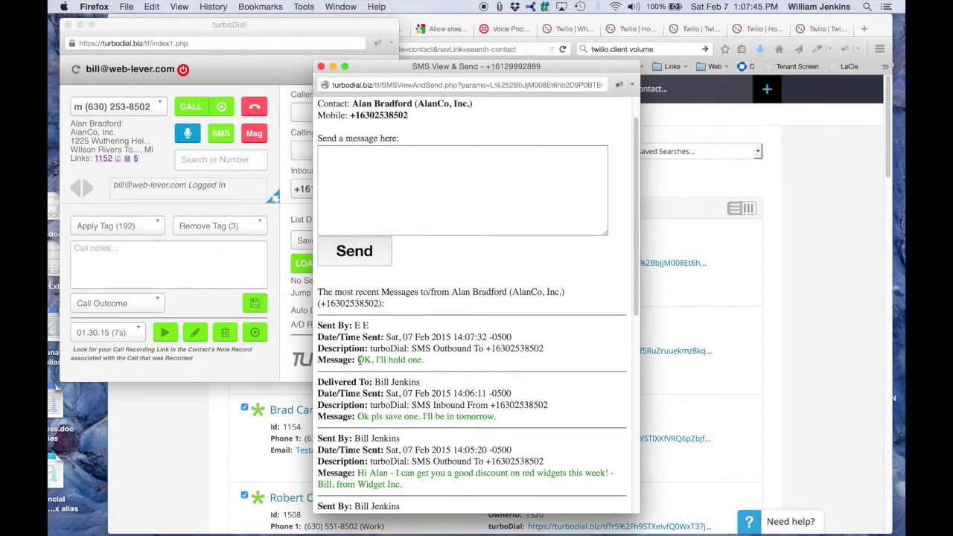
{"action": "scroll", "coordinate": [421, 358], "scroll_direction": "down", "scroll_amount": 1}
{"action": "scroll", "coordinate": [421, 359], "scroll_direction": "down", "scroll_amount": 1}
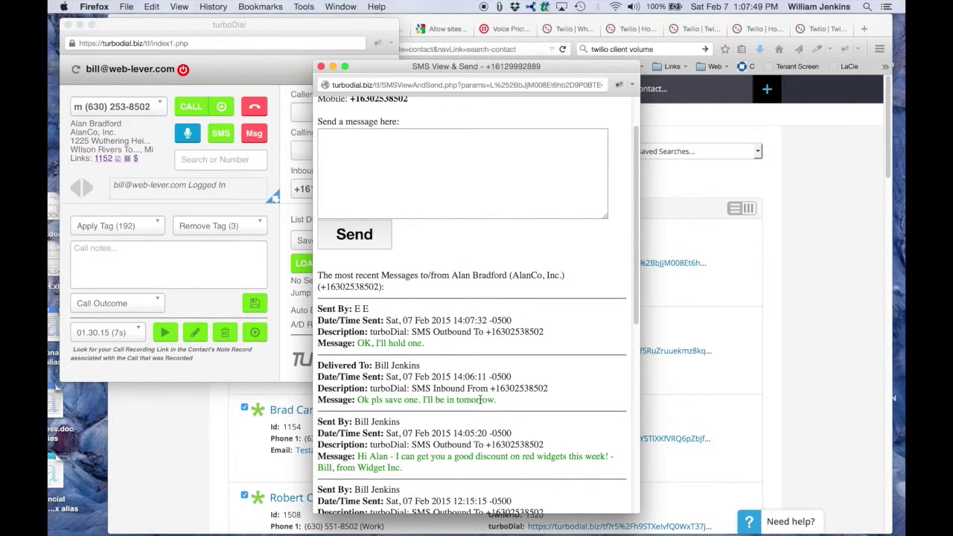
{"action": "scroll", "coordinate": [493, 440], "scroll_direction": "down", "scroll_amount": 3}
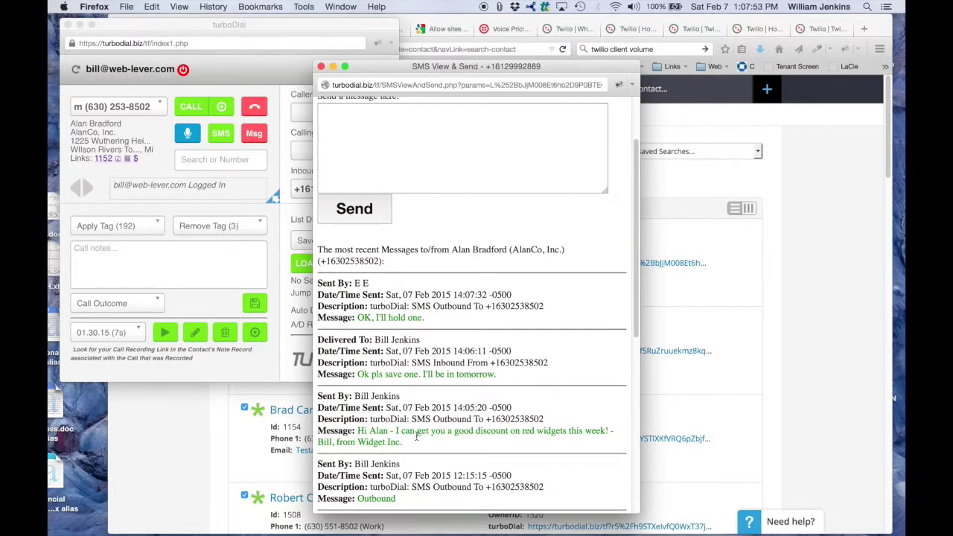
{"action": "scroll", "coordinate": [471, 305], "scroll_direction": "up", "scroll_amount": 5}
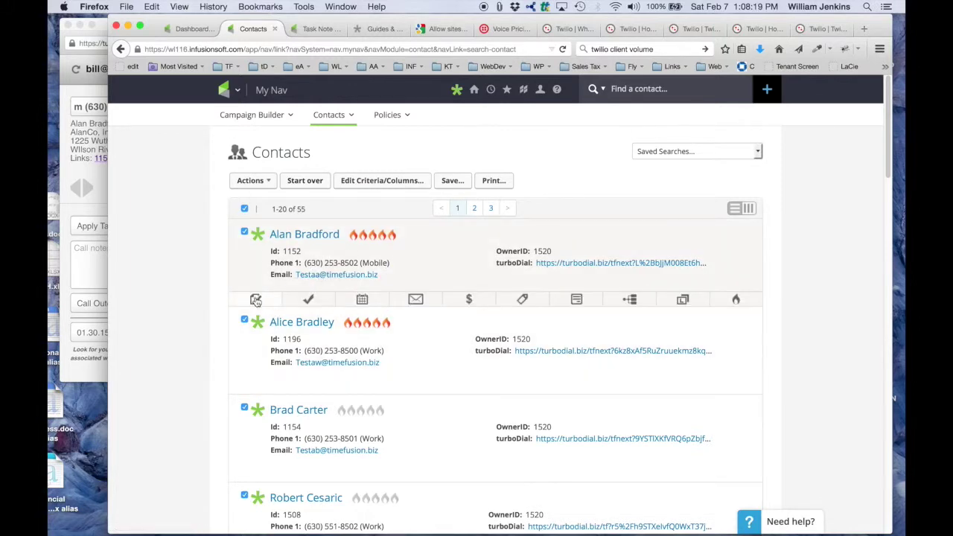
Step: Show the notes of the first contact in the Infusionsoft contact list and review the logged SMS entries
{"action": "left_click", "coordinate": [255, 300]}
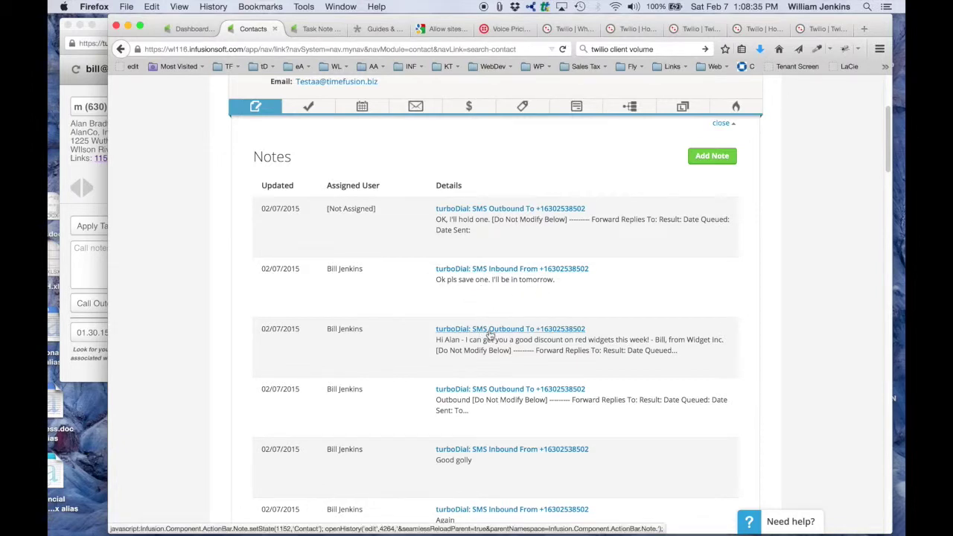
{"action": "scroll", "coordinate": [495, 361], "scroll_direction": "up", "scroll_amount": 3}
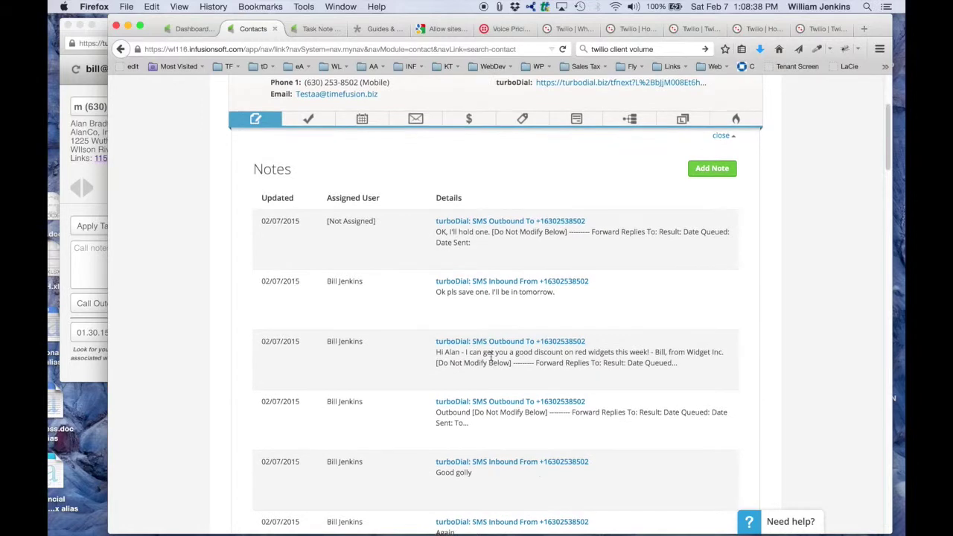
{"action": "scroll", "coordinate": [491, 367], "scroll_direction": "down", "scroll_amount": 2}
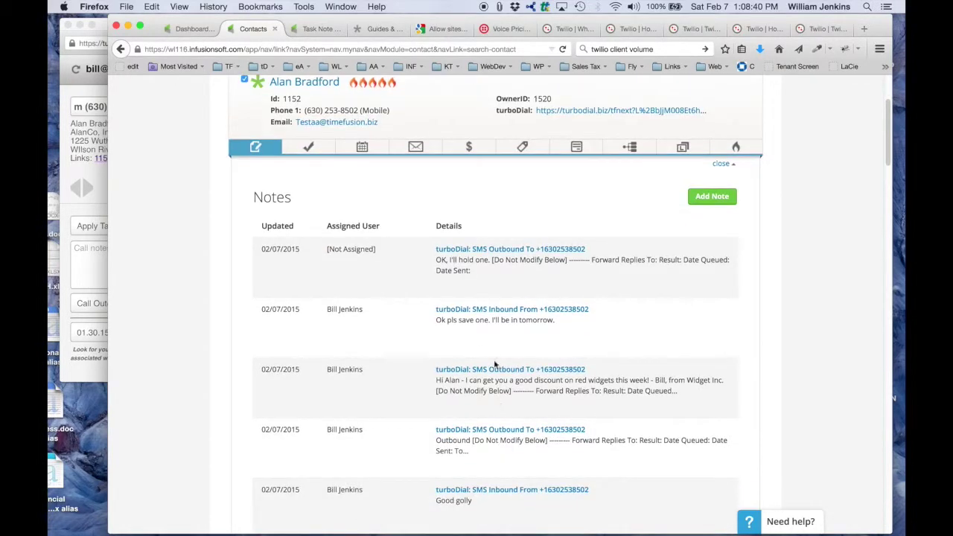
{"action": "scroll", "coordinate": [494, 350], "scroll_direction": "up", "scroll_amount": 1}
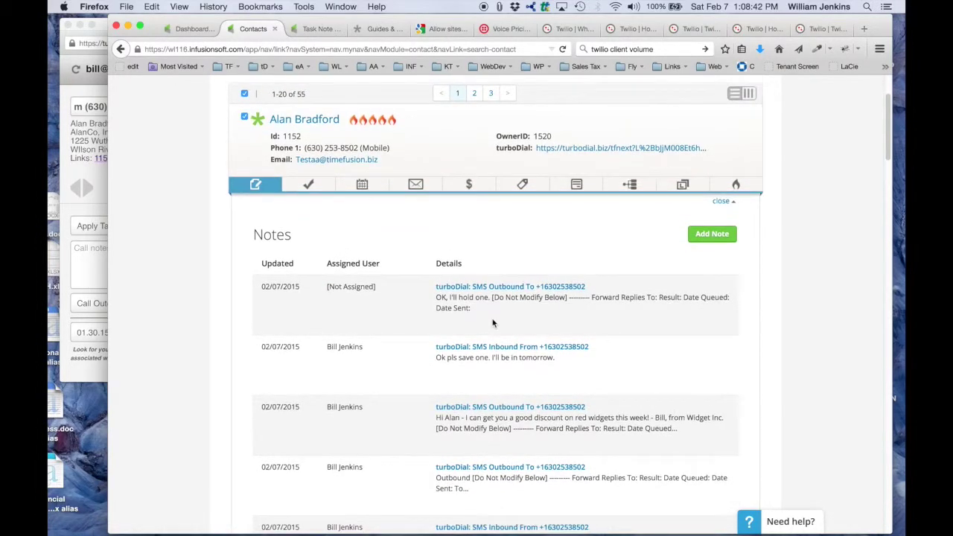
Step: Open the newest outbound SMS note and examine its message text, reply-forwarding address, delivery result and queued and sent dates
{"action": "left_click", "coordinate": [499, 289]}
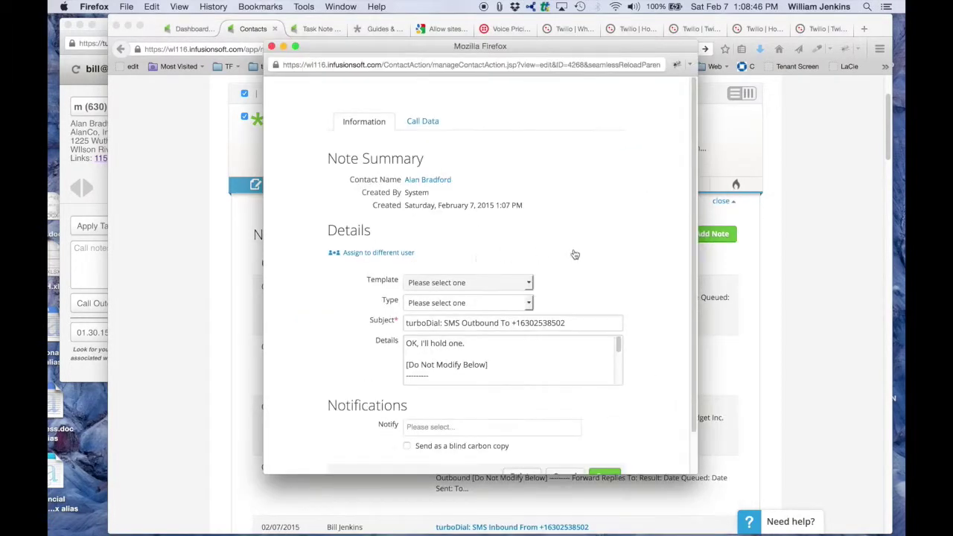
{"action": "left_click", "coordinate": [460, 304]}
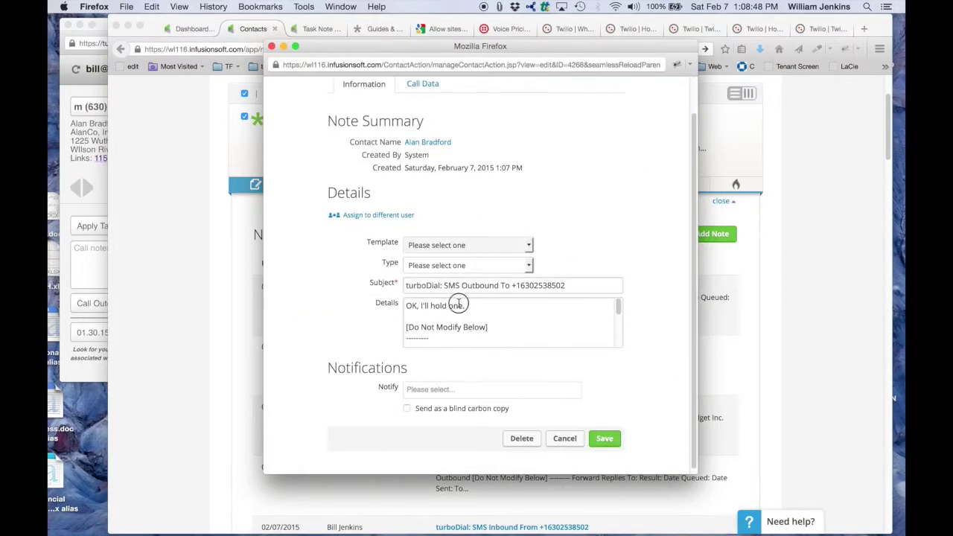
{"action": "scroll", "coordinate": [504, 311], "scroll_direction": "down", "scroll_amount": 3}
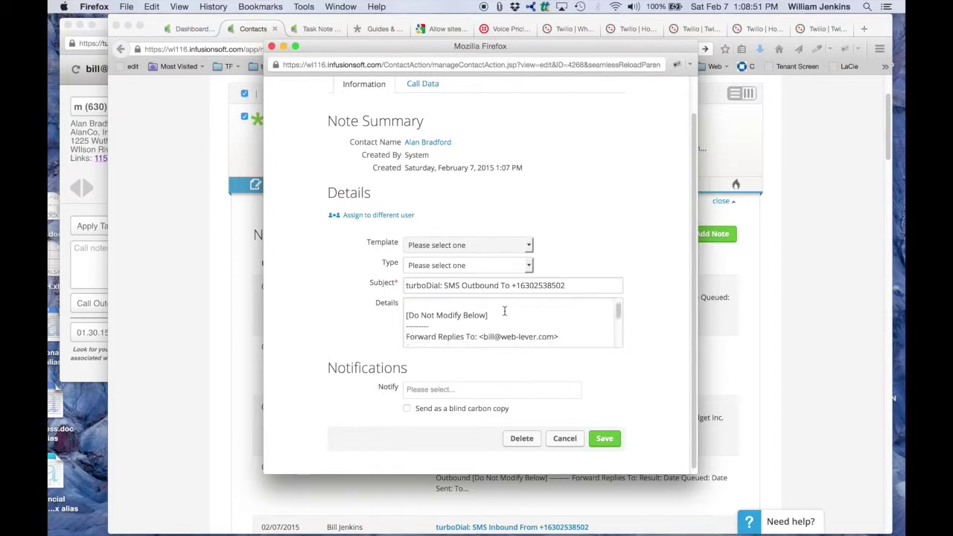
{"action": "scroll", "coordinate": [504, 311], "scroll_direction": "down", "scroll_amount": 3}
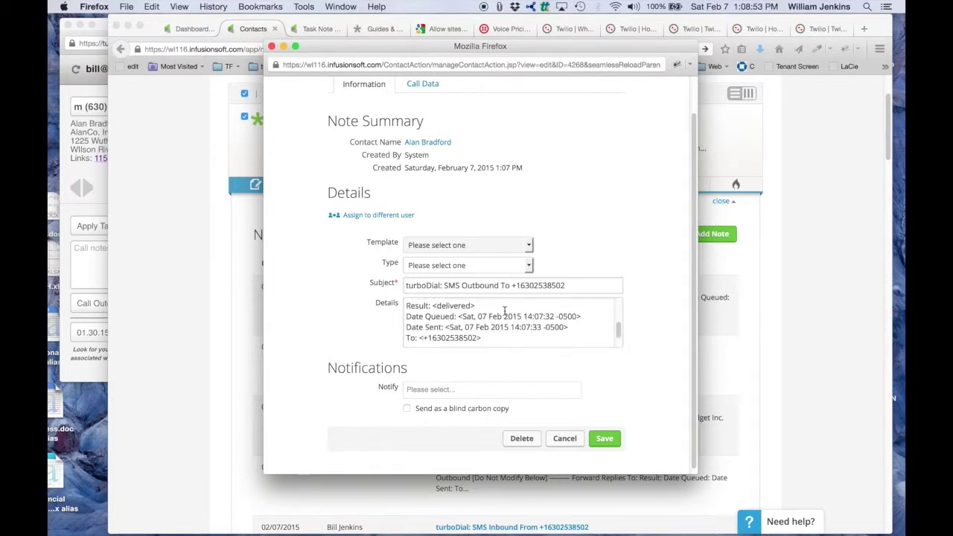
{"action": "scroll", "coordinate": [504, 311], "scroll_direction": "down", "scroll_amount": 1}
{"action": "scroll", "coordinate": [504, 311], "scroll_direction": "up", "scroll_amount": 2}
{"action": "scroll", "coordinate": [504, 312], "scroll_direction": "up", "scroll_amount": 2}
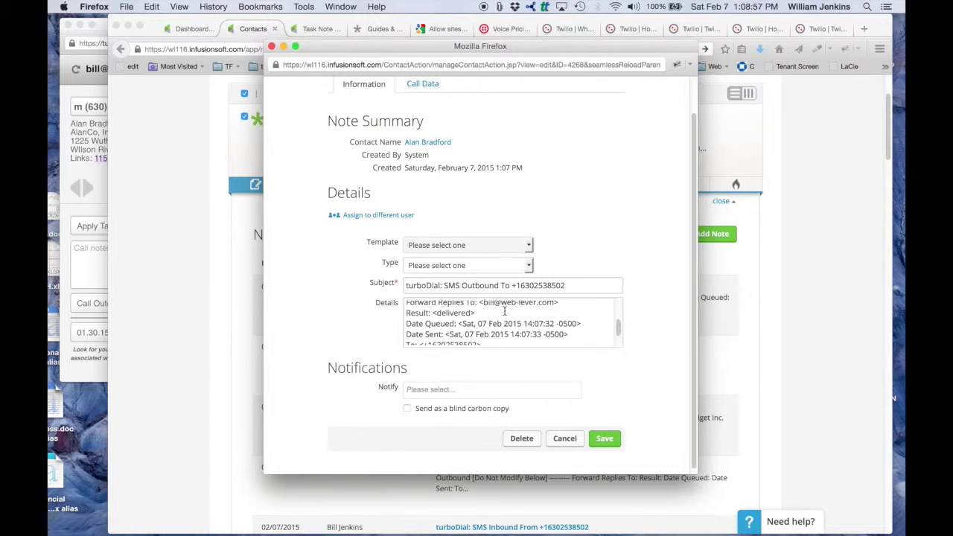
{"action": "scroll", "coordinate": [504, 312], "scroll_direction": "down", "scroll_amount": 1}
{"action": "scroll", "coordinate": [504, 311], "scroll_direction": "down", "scroll_amount": 2}
{"action": "scroll", "coordinate": [504, 312], "scroll_direction": "up", "scroll_amount": 3}
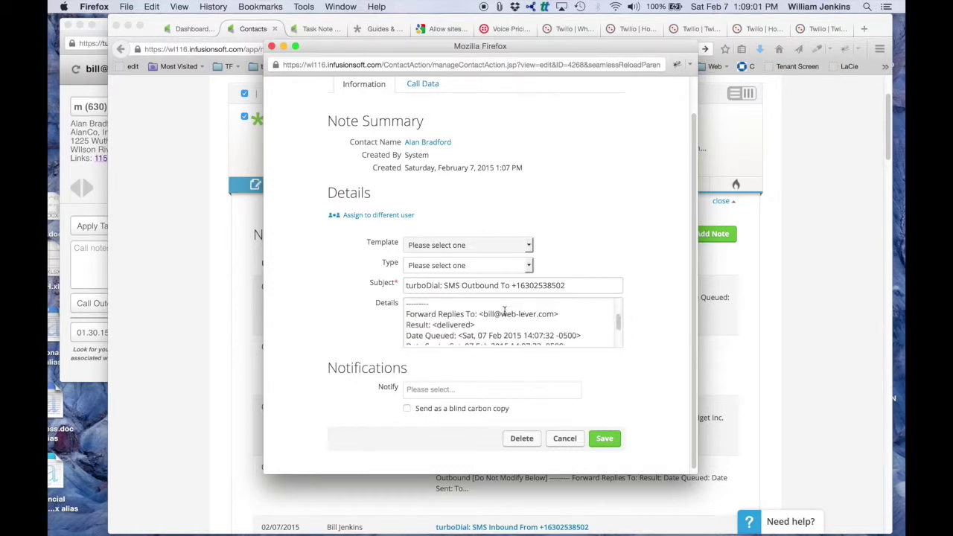
{"action": "scroll", "coordinate": [506, 314], "scroll_direction": "down", "scroll_amount": 3}
{"action": "scroll", "coordinate": [506, 314], "scroll_direction": "up", "scroll_amount": 3}
{"action": "scroll", "coordinate": [506, 314], "scroll_direction": "up", "scroll_amount": 1}
{"action": "left_click_drag", "start_coordinate": [470, 307], "coordinate": [409, 300]}
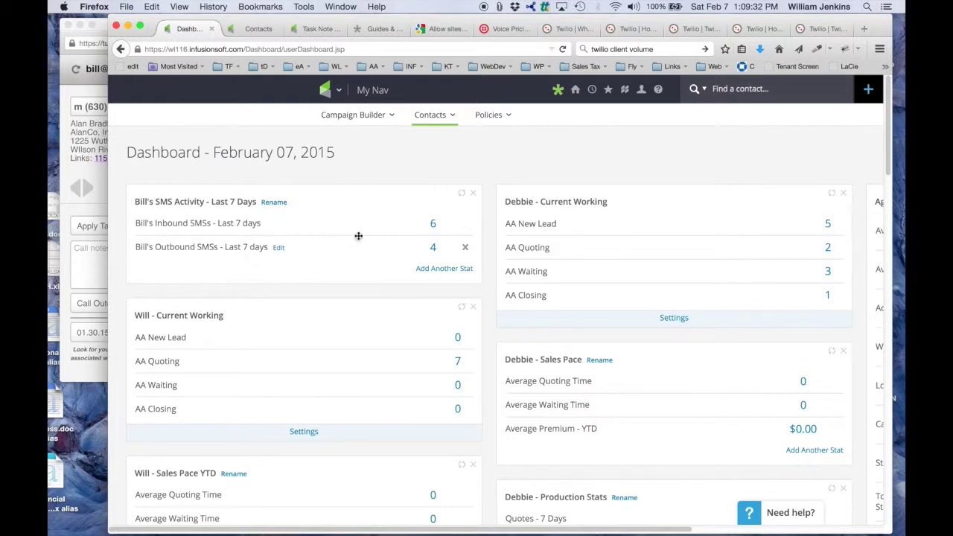
Step: Refresh the SMS Activity - Last 7 Days widget on the Infusionsoft dashboard
{"action": "left_click", "coordinate": [461, 192]}
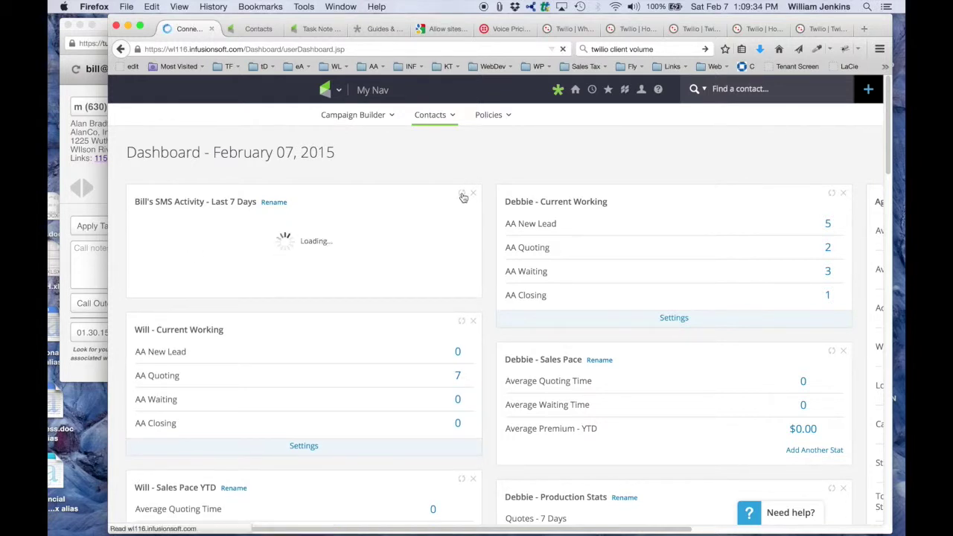